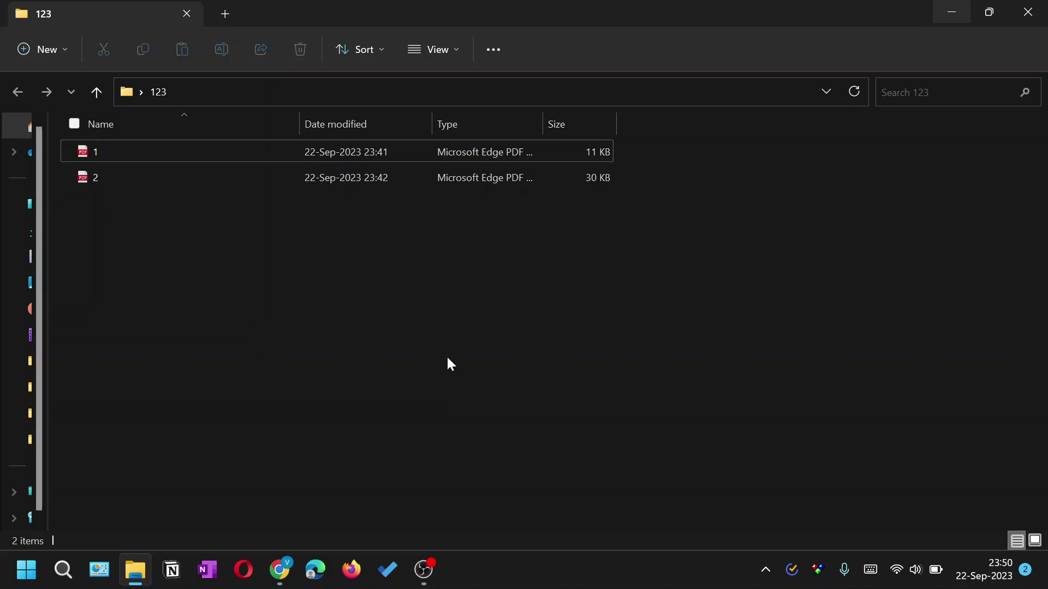
Open PDF file 1 from the '123' folder in Edge to view its 'Page-1' content.
click(84, 152)
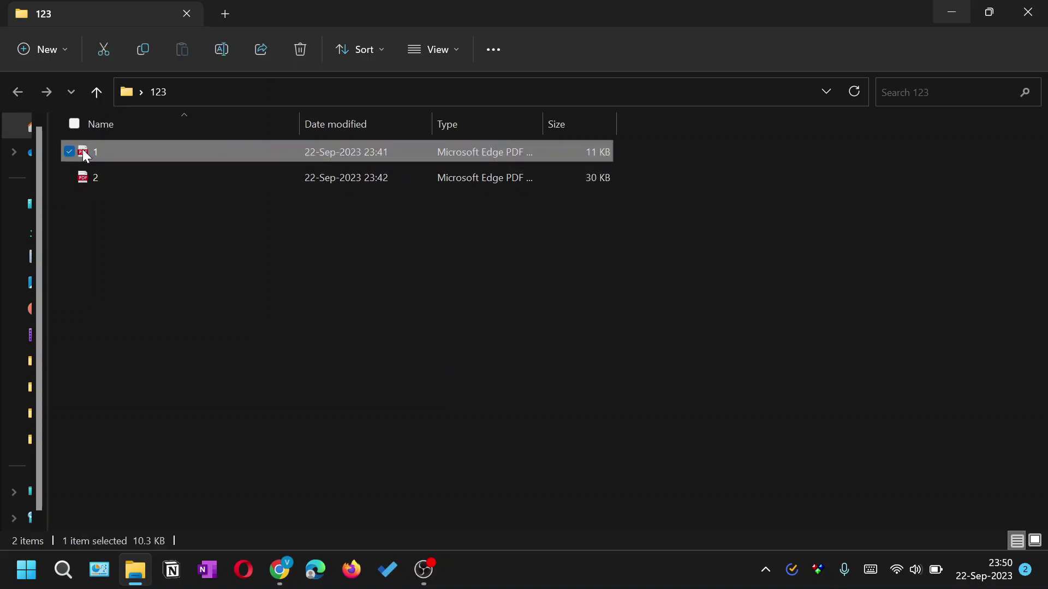
double_click(84, 153)
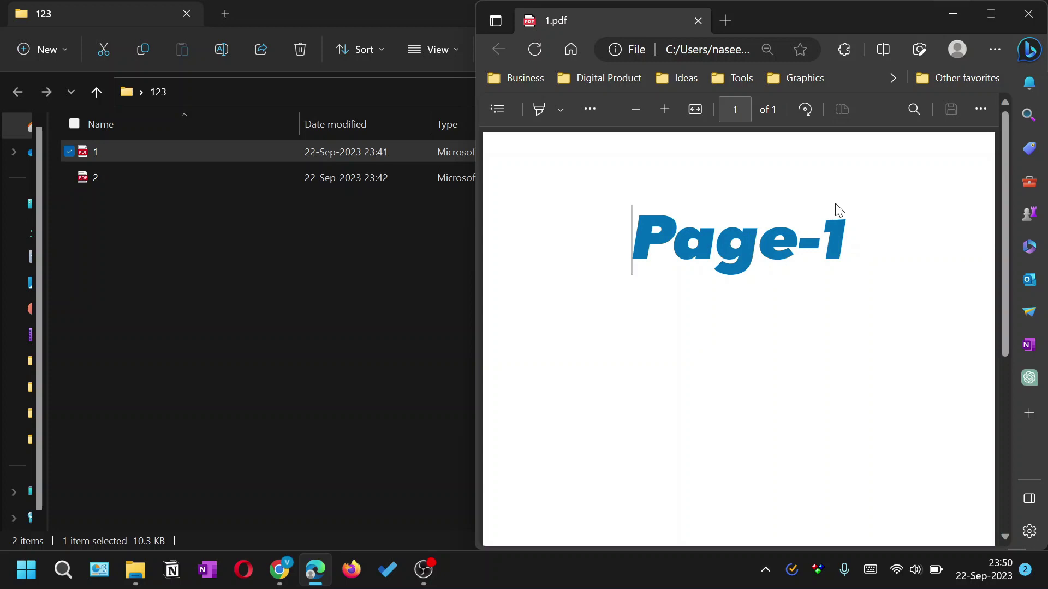
Open PDF file 2 in Edge to view its 'Page-2' content.
double_click(95, 177)
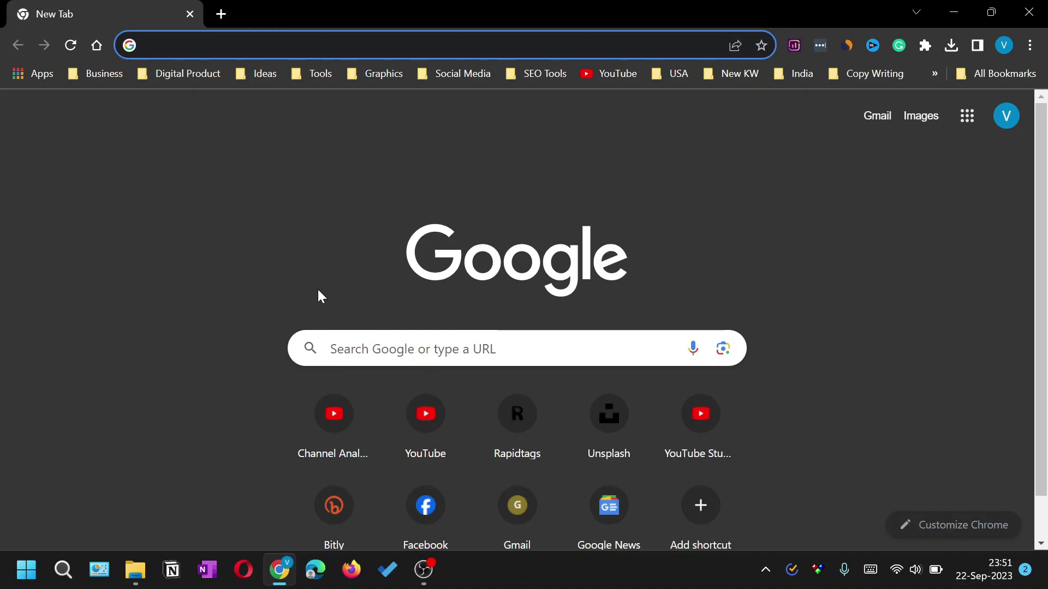
Search Google for 'merge pdf'.
click(366, 350)
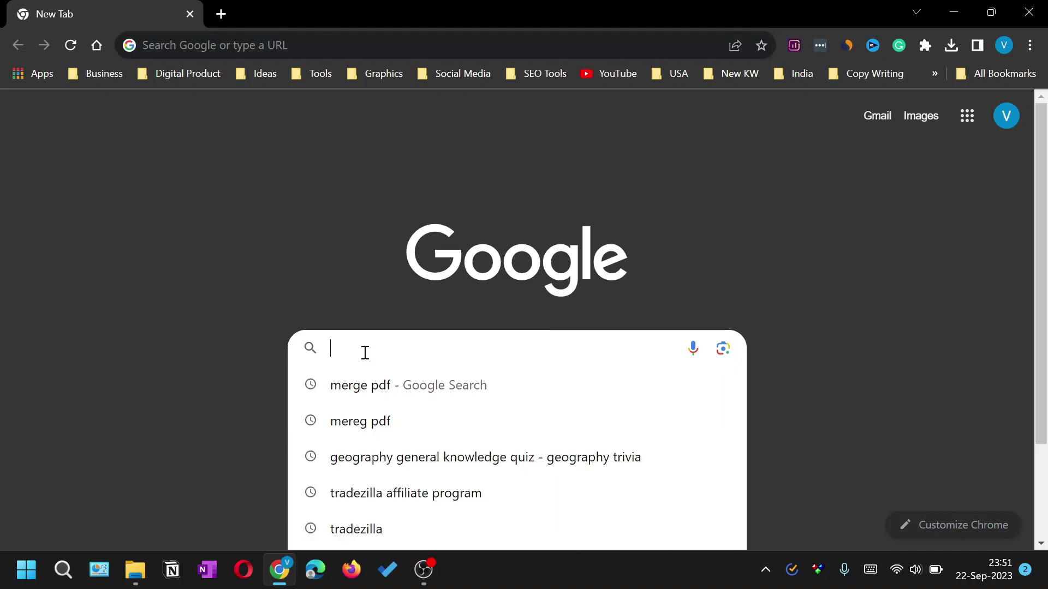
text(merge pdf)
key(Return)
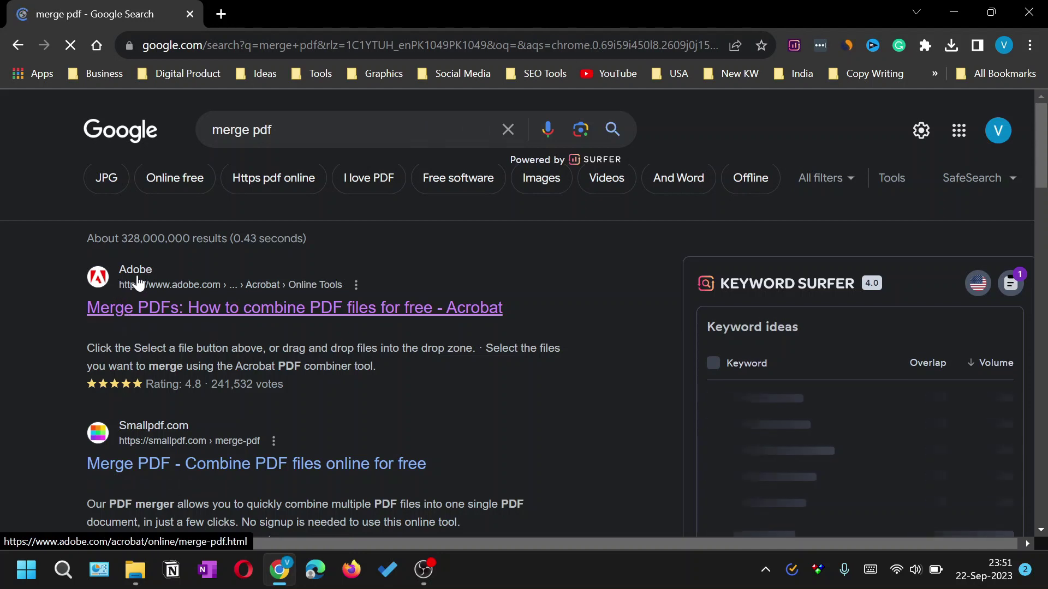
scroll(86, 302, down, 1)
scroll(86, 303, down, 3)
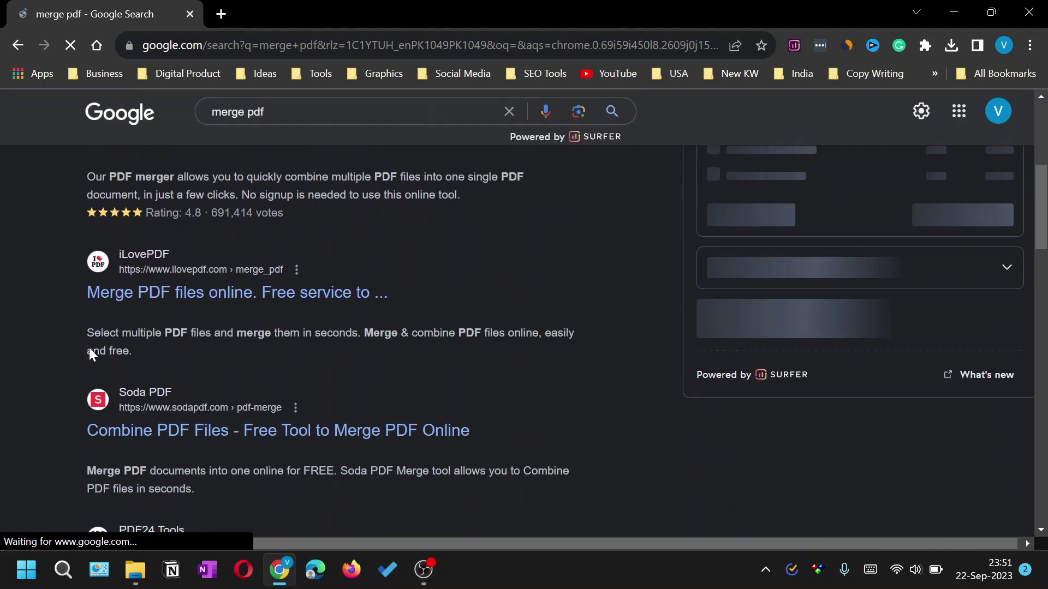
scroll(280, 413, up, 4)
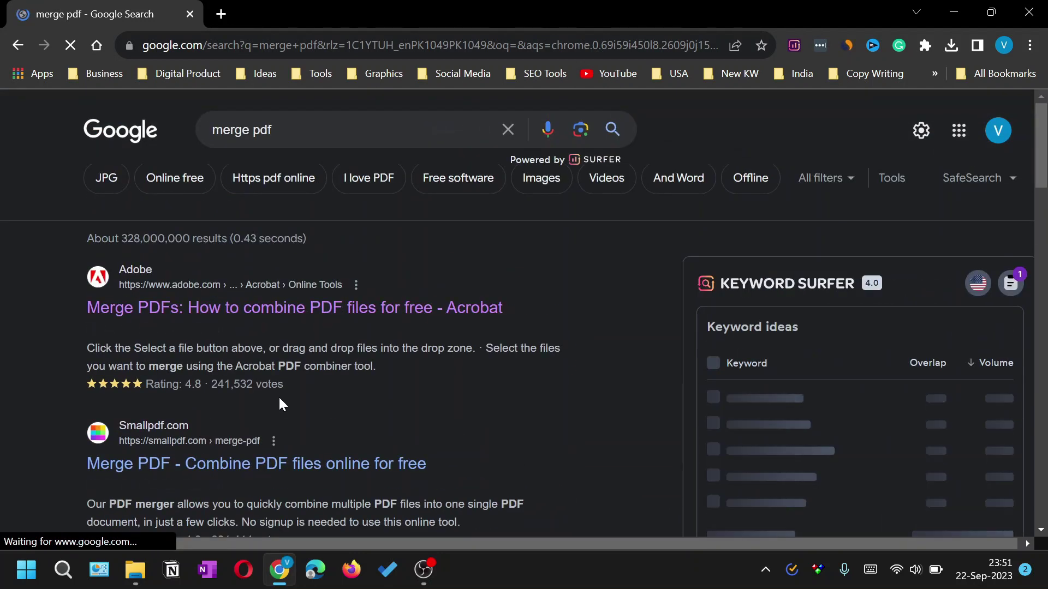
Upload files 1 and 2 to Adobe's online Merge PDFs tool.
click(183, 316)
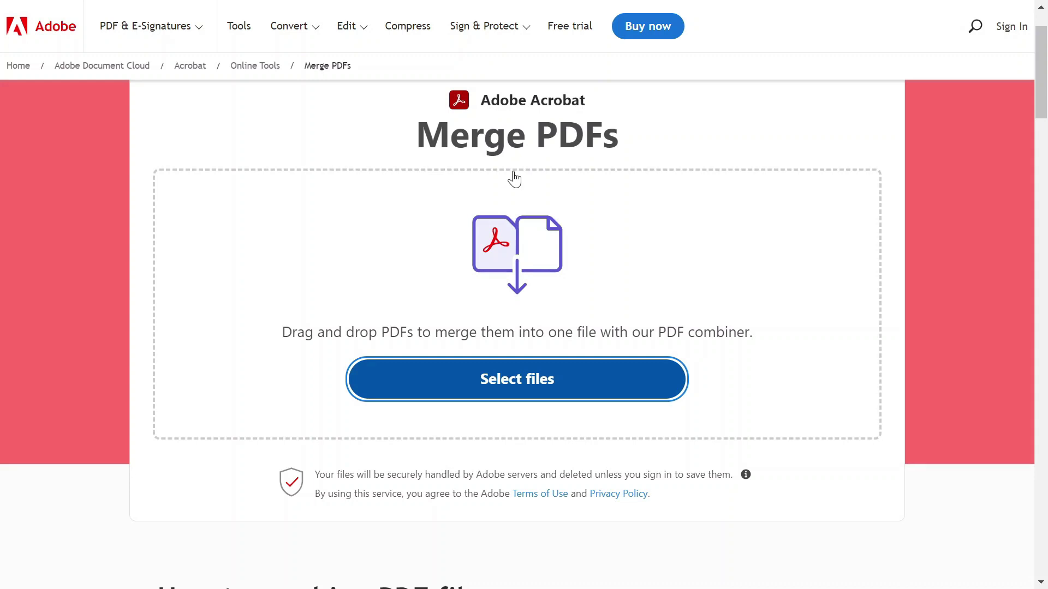
click(529, 394)
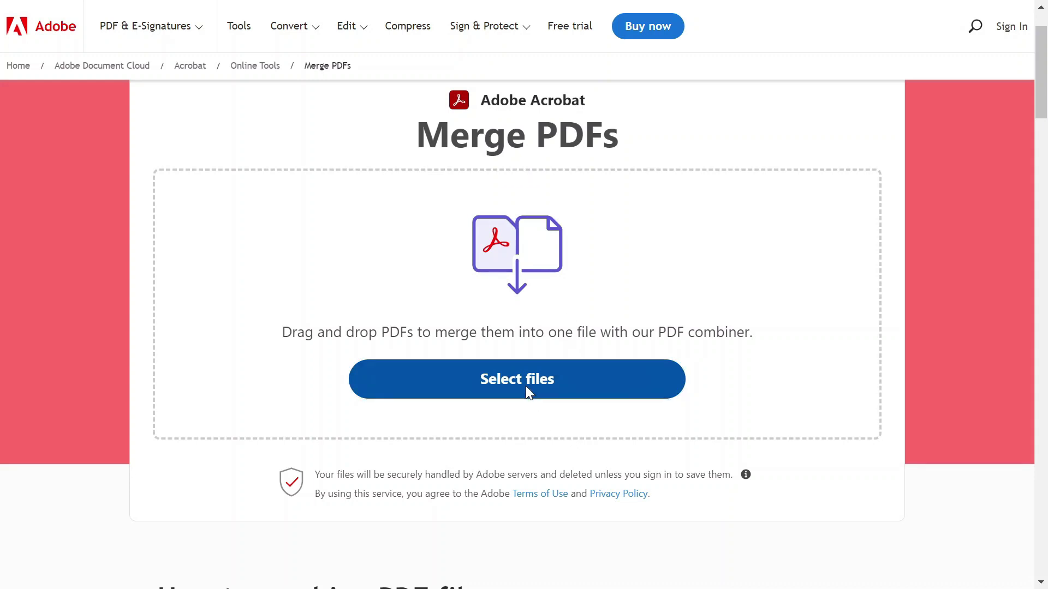
drag(196, 246, 257, 121)
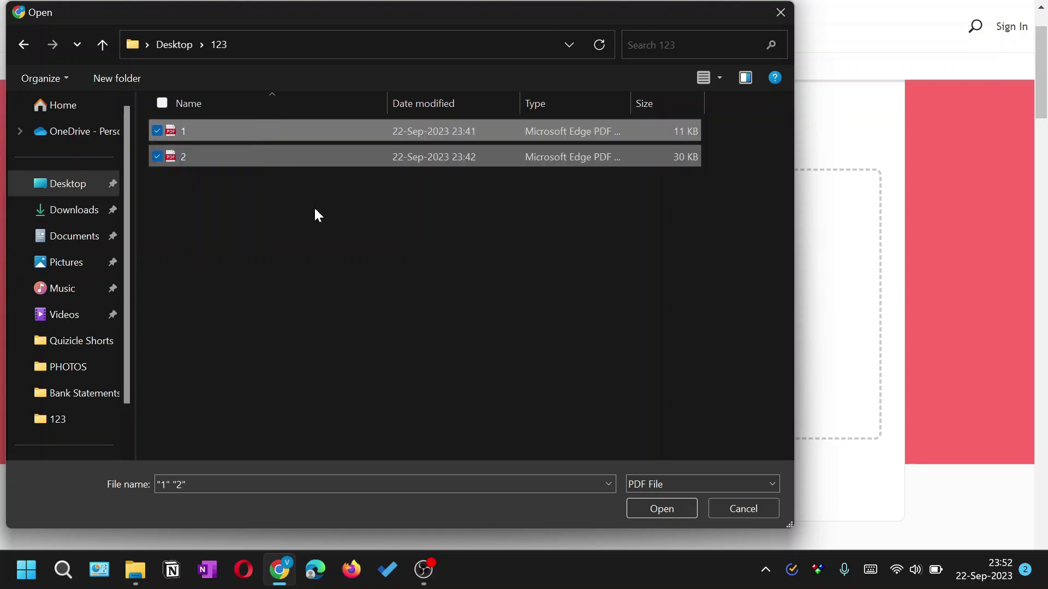
click(668, 510)
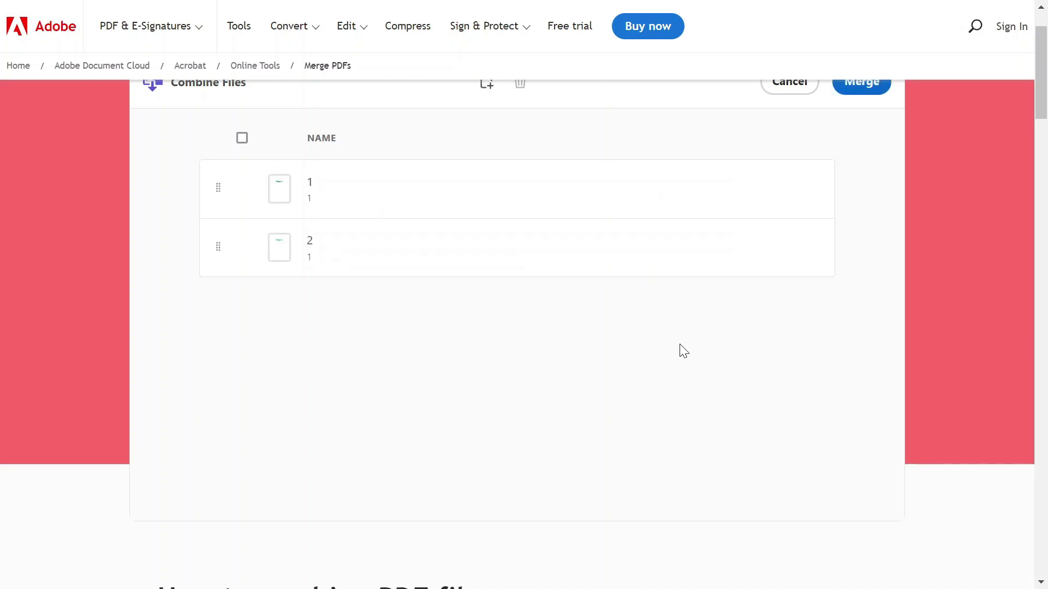
scroll(683, 351, up, 1)
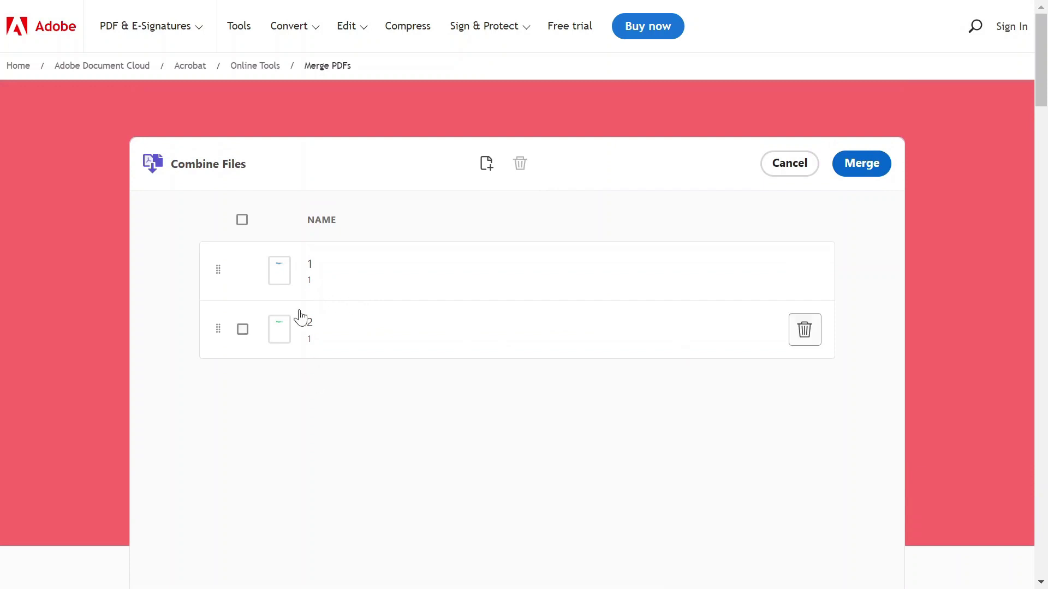
mouse_move(218, 270)
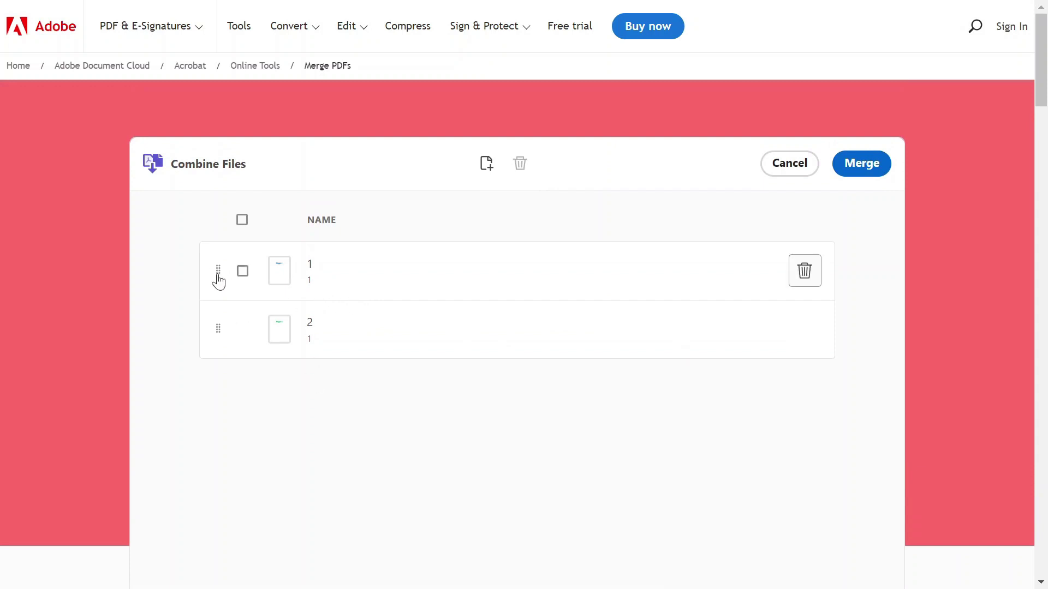
Drag file 1 below file 2 in the Combine Files list.
drag(217, 272, 242, 363)
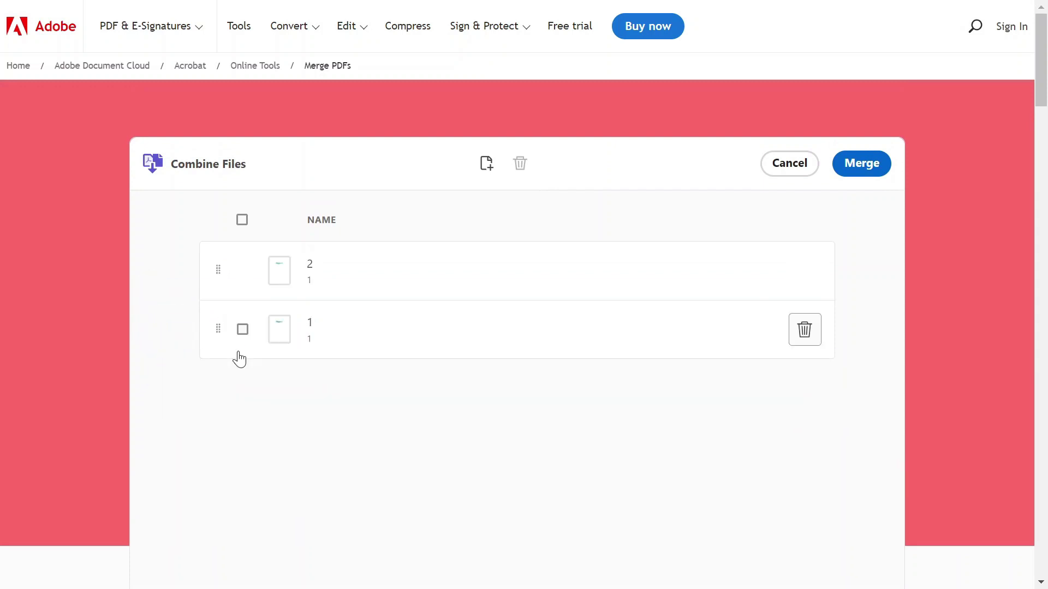
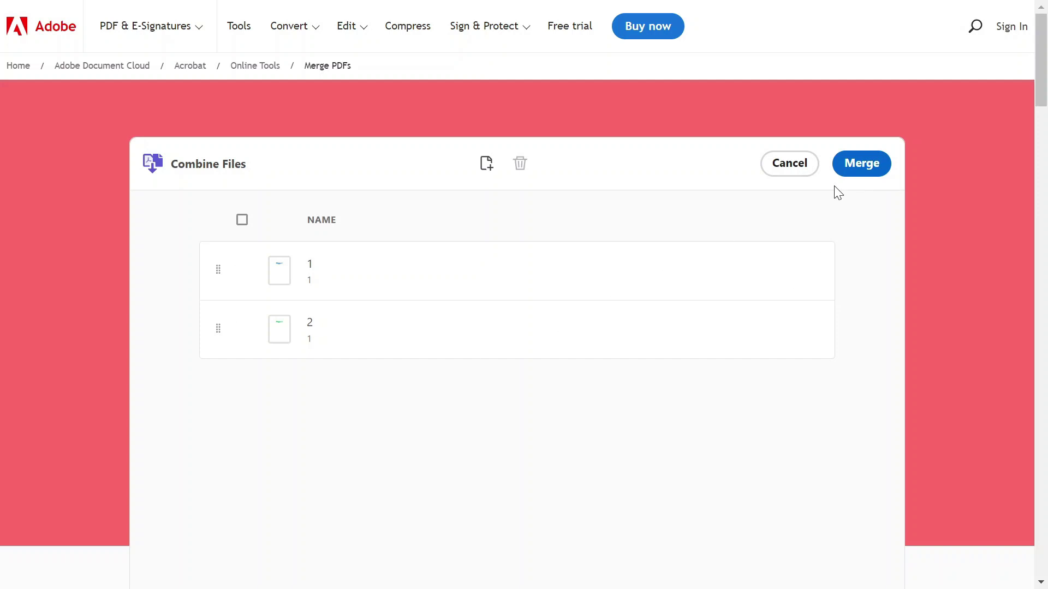
Merge files 1 and 2 into one combined PDF.
click(861, 163)
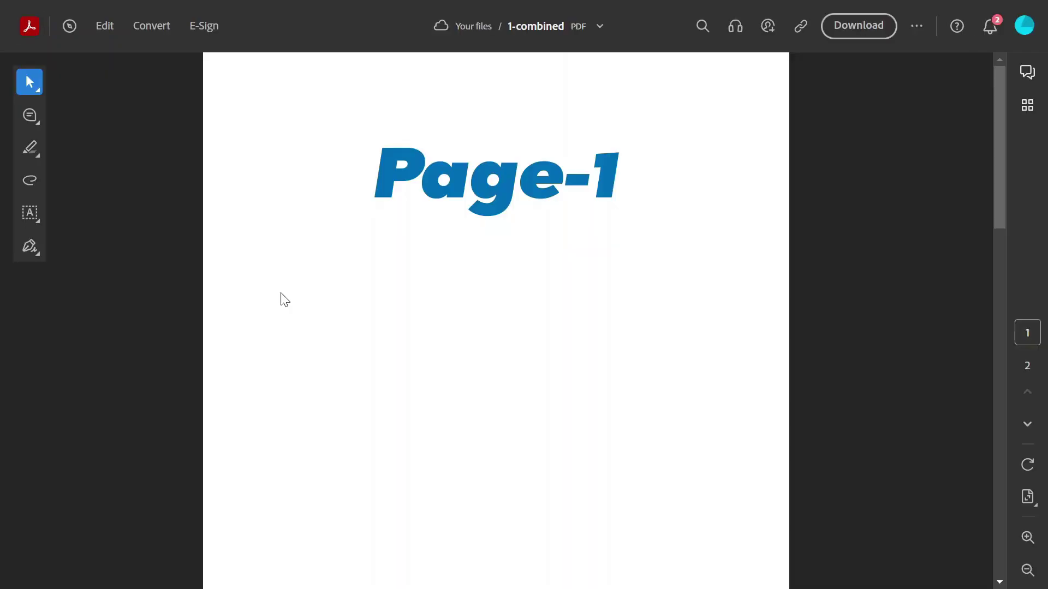
scroll(280, 299, down, 5)
scroll(280, 299, down, 5)
scroll(280, 298, down, 1)
scroll(280, 299, up, 5)
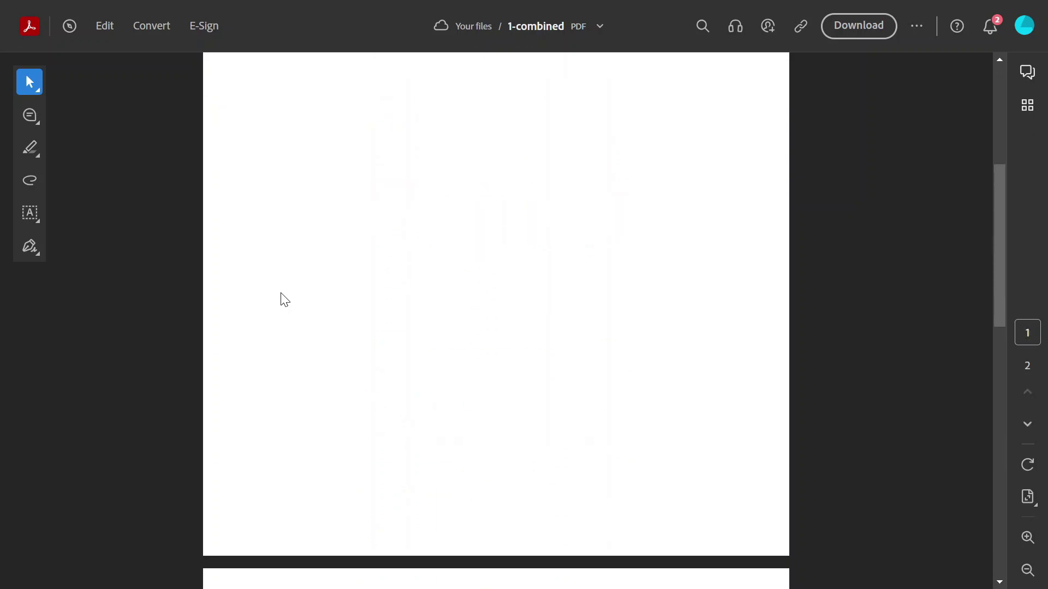
scroll(281, 299, up, 5)
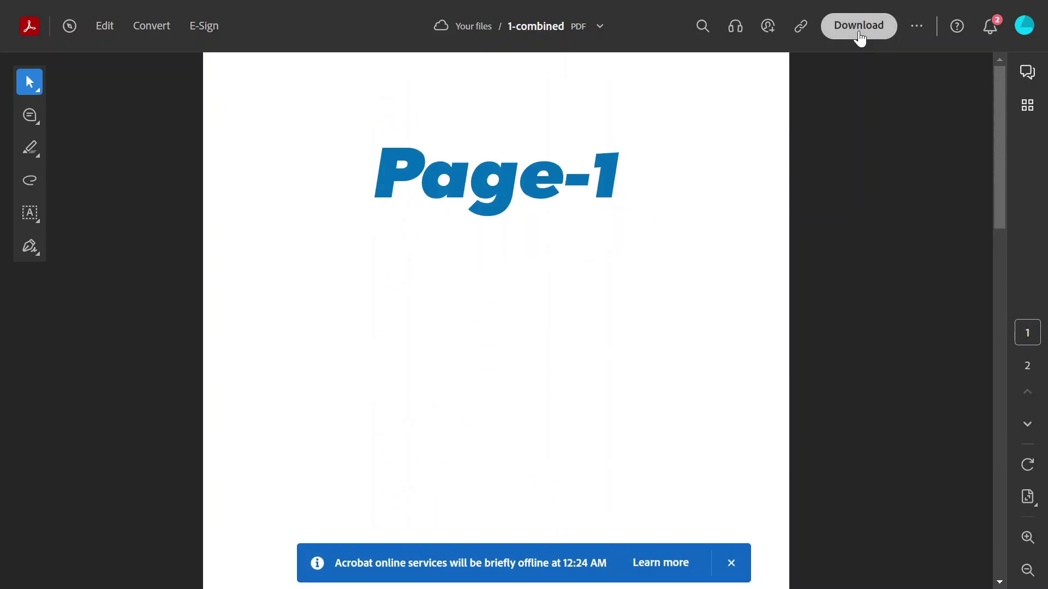
Download the merged file as the Original PDF, giving 1-combined.pdf.
click(859, 25)
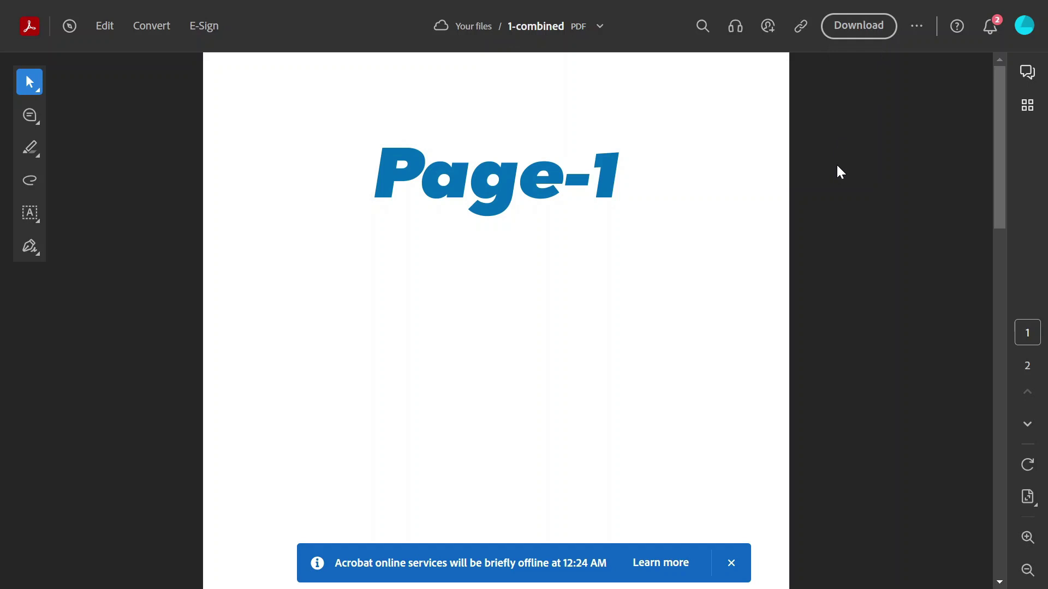
click(858, 26)
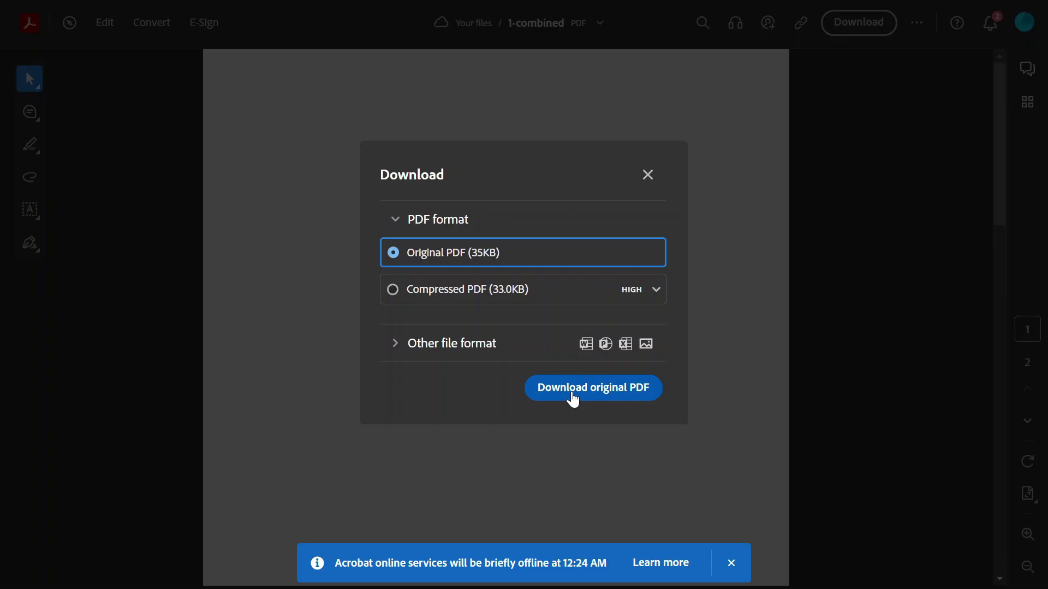
click(574, 396)
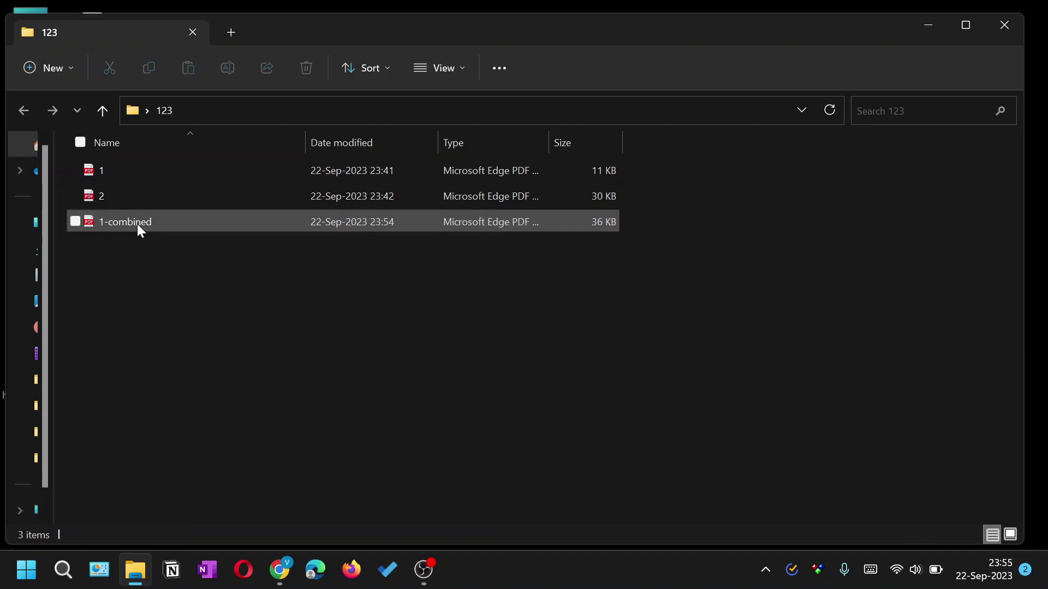
click(137, 223)
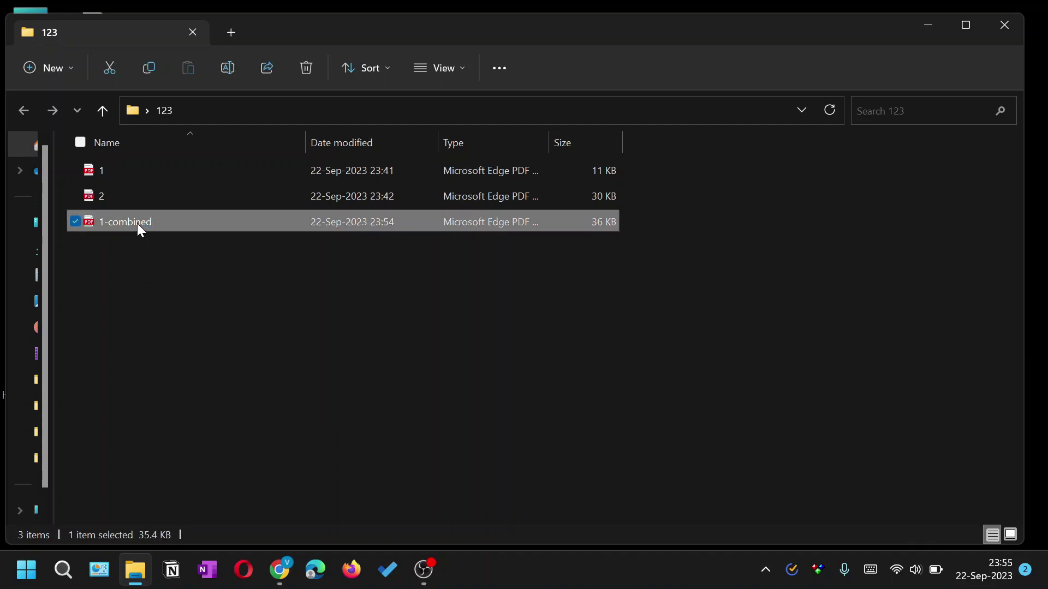
double_click(137, 223)
scroll(759, 313, down, 5)
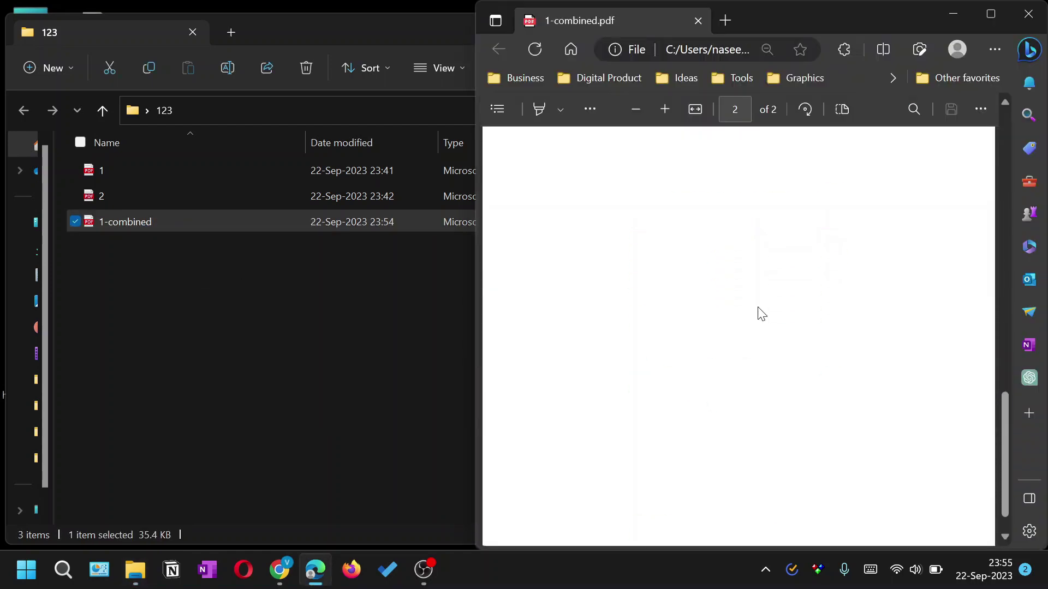
click(1028, 14)
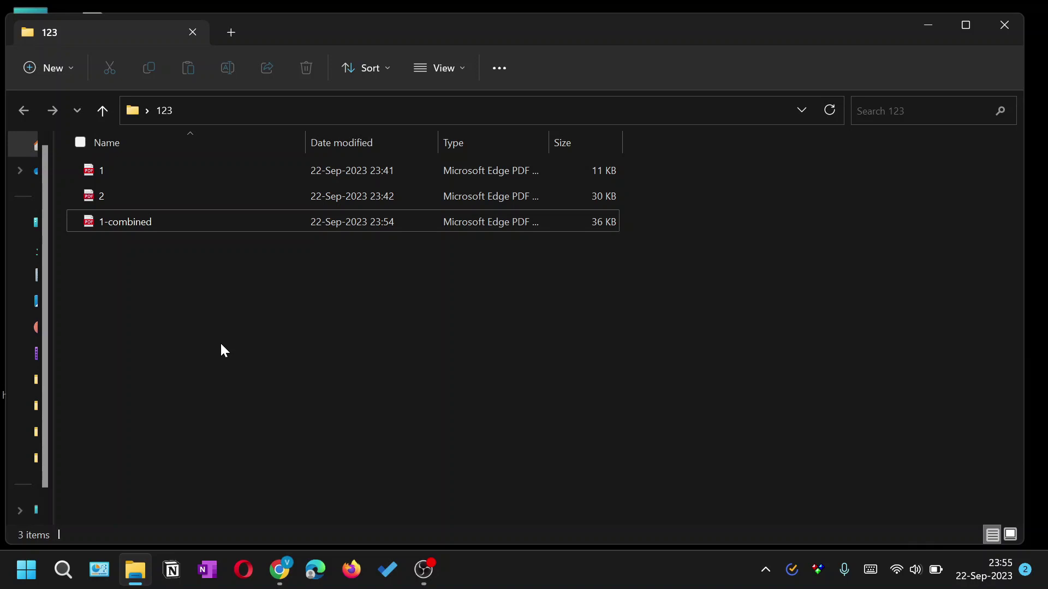
click(112, 220)
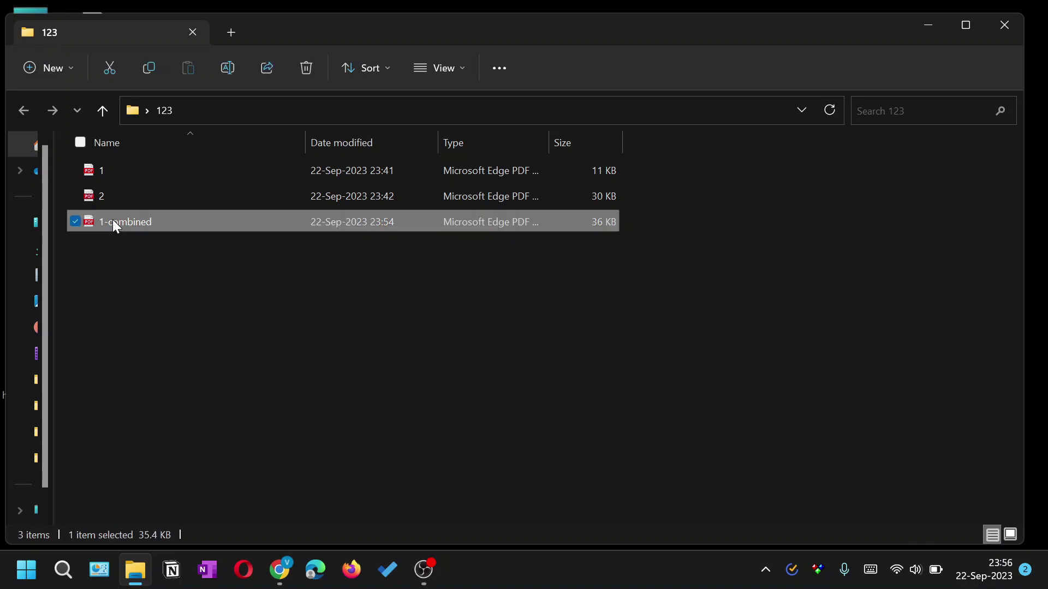
Open 1-combined.pdf in Edge and print it to Save as PDF with More settings expanded.
double_click(111, 219)
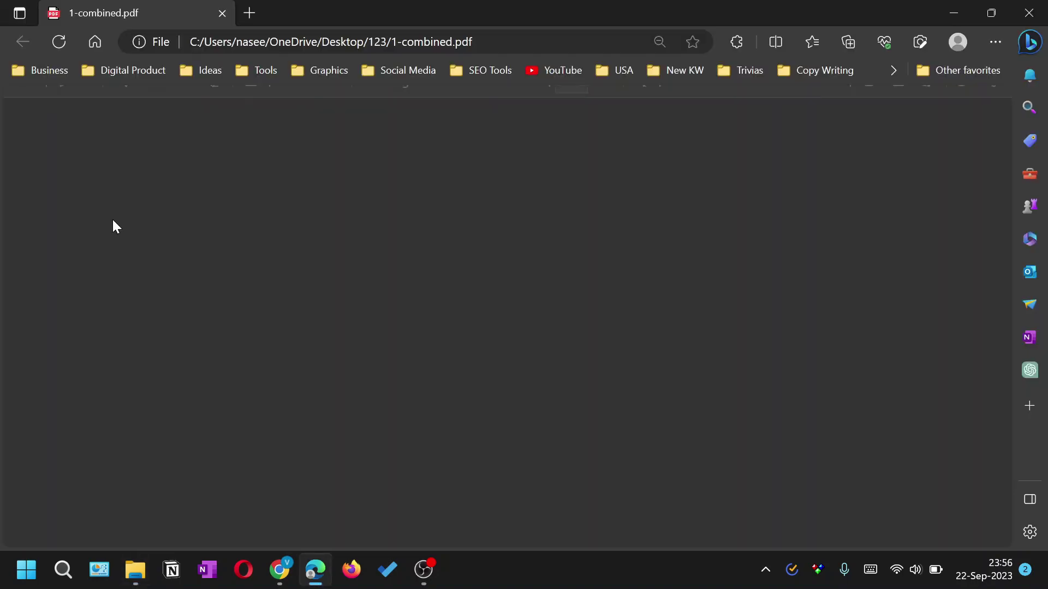
key(ctrl+p)
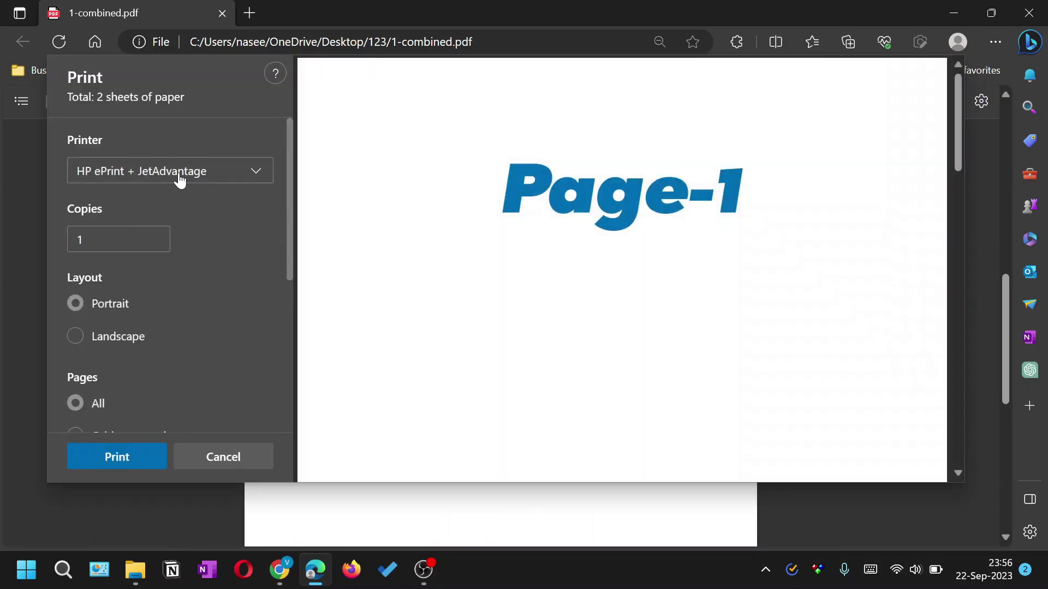
click(178, 170)
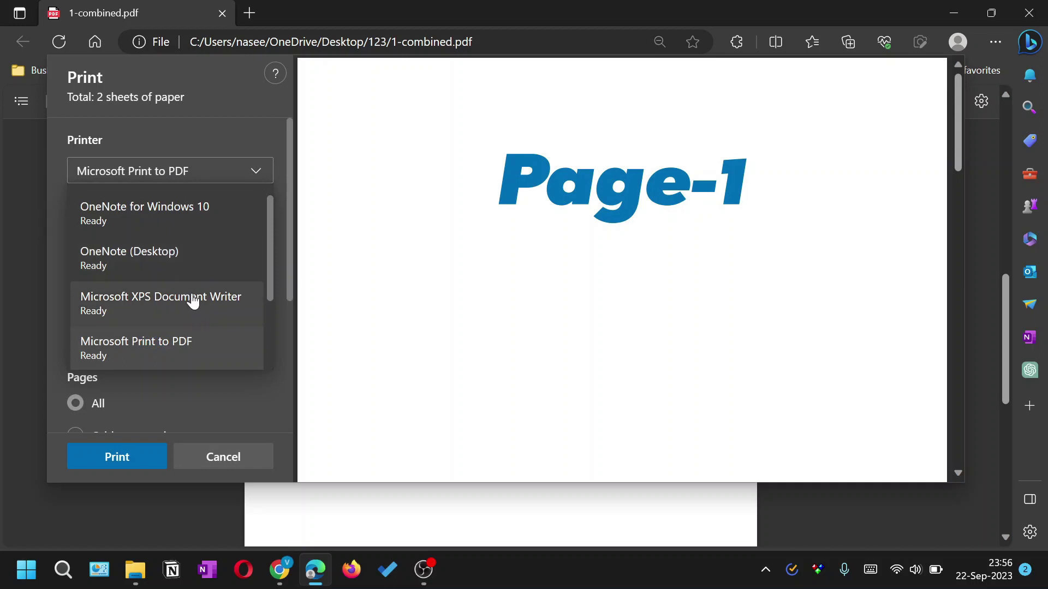
scroll(186, 299, up, 1)
click(111, 200)
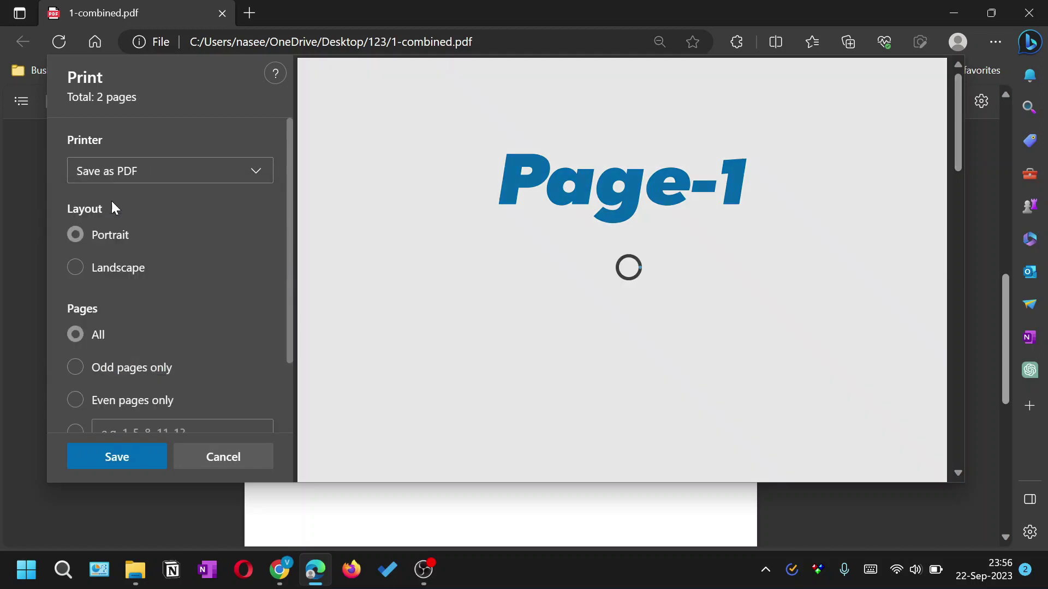
scroll(190, 222, down, 2)
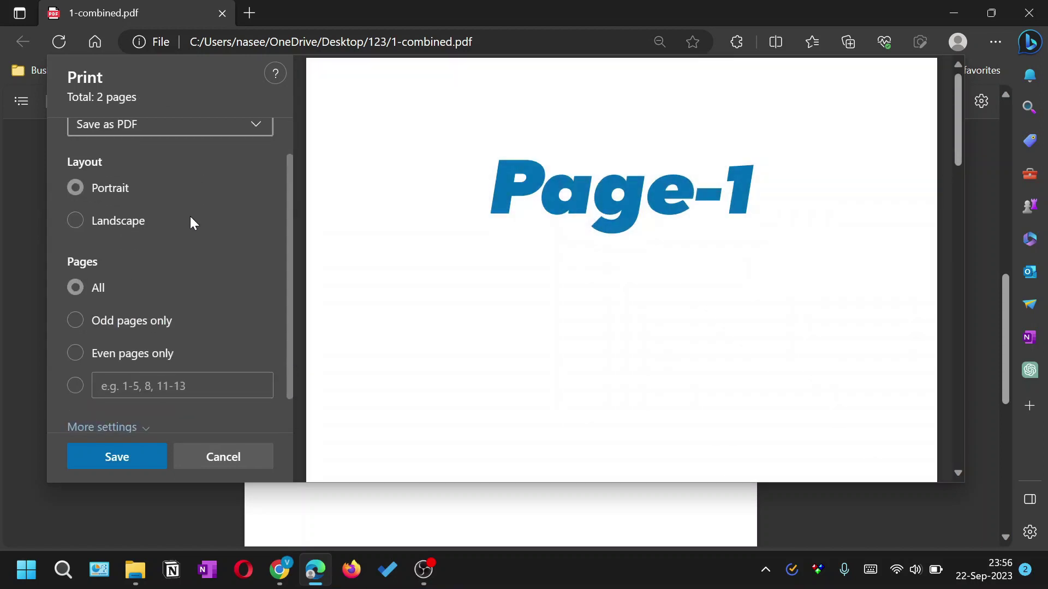
scroll(191, 223, down, 2)
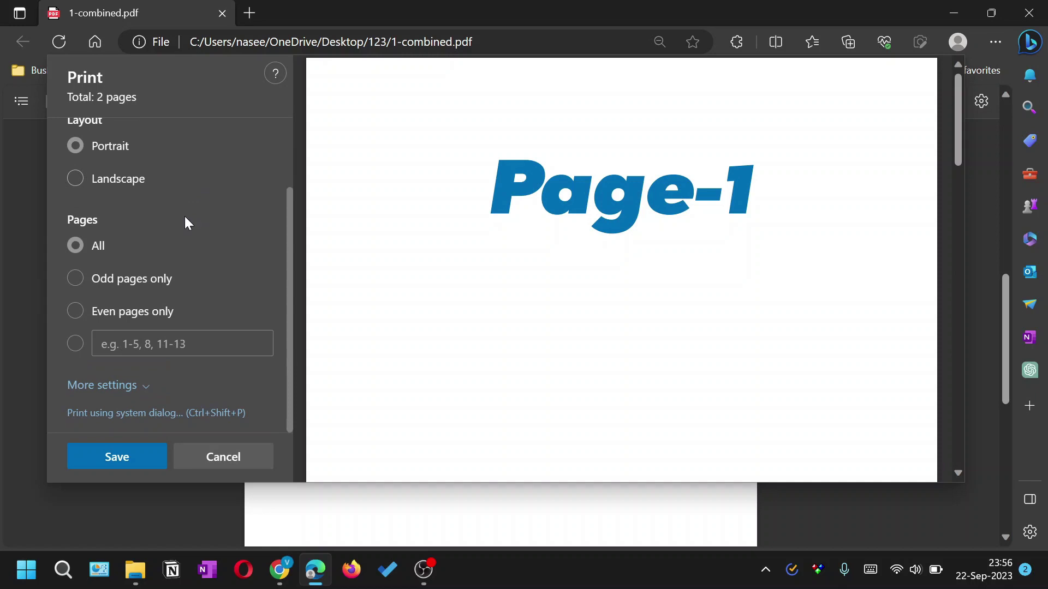
click(103, 385)
scroll(147, 321, down, 2)
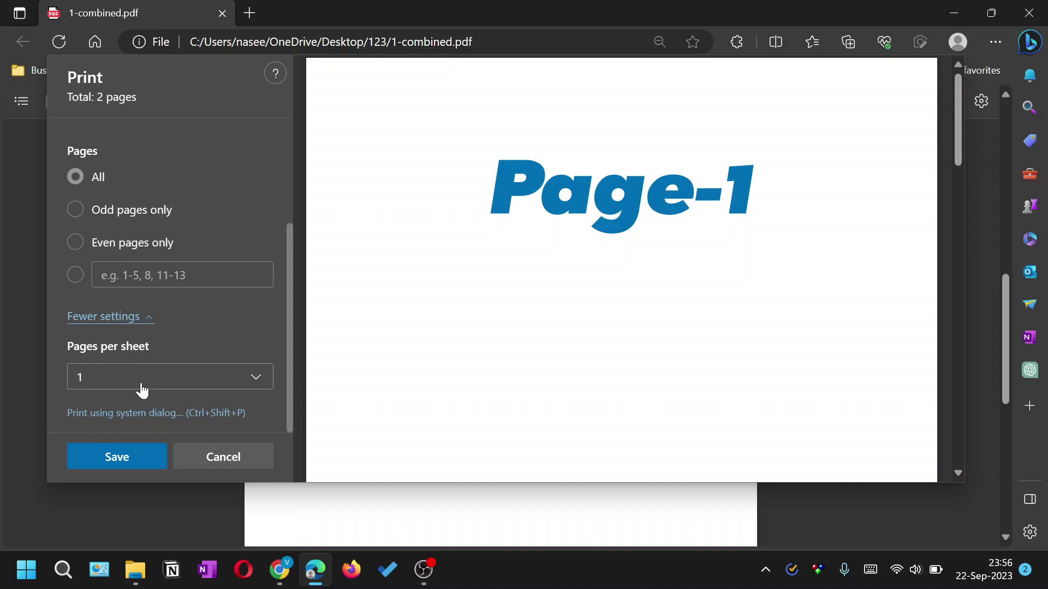
Set Pages per sheet to 2 so Page-1 and Page-2 share one sheet.
click(143, 377)
click(95, 244)
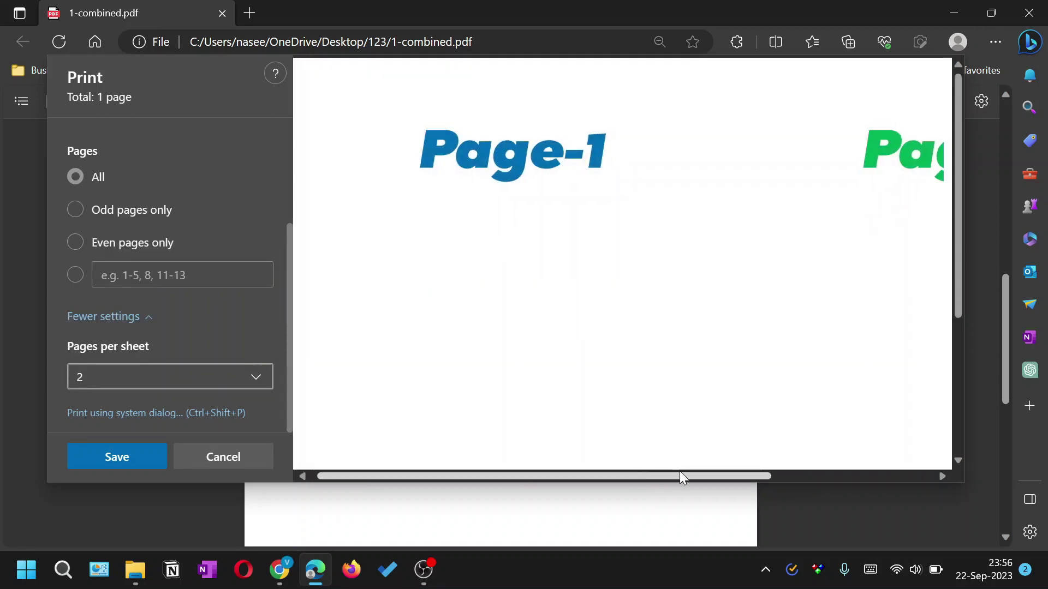
mouse_move(638, 476)
mouse_down()
mouse_move(784, 469)
mouse_move(761, 462)
mouse_up()
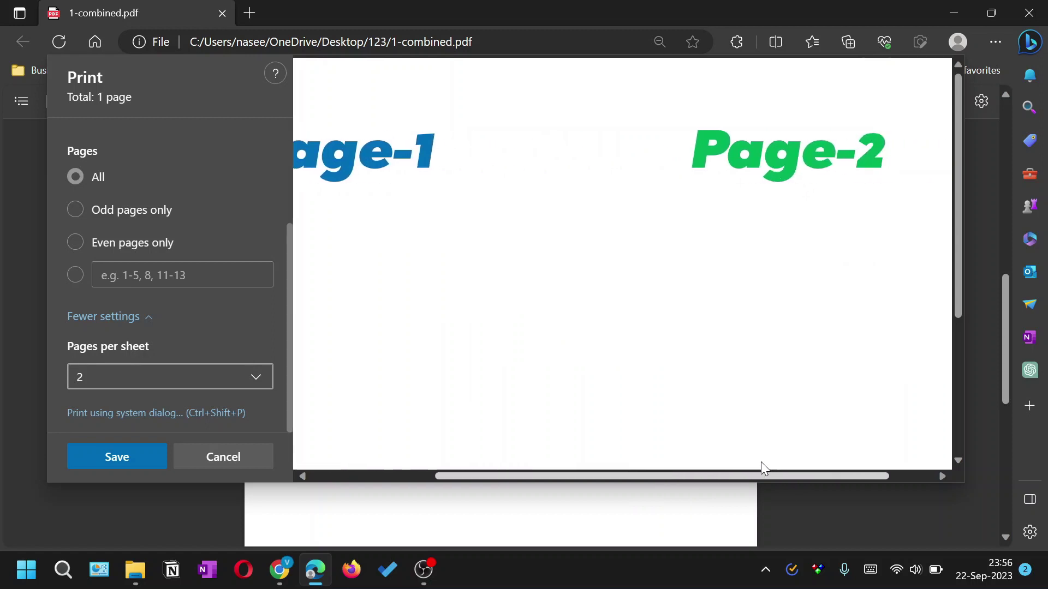
drag(761, 462, 731, 461)
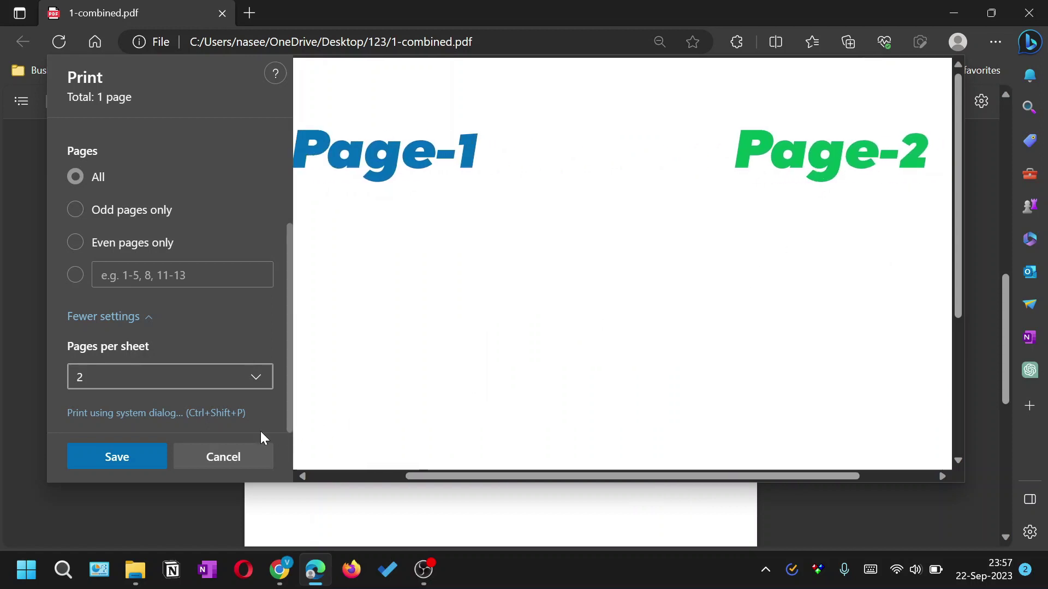
Save the two-up output as 123.pdf in folder 123 and open it.
click(116, 457)
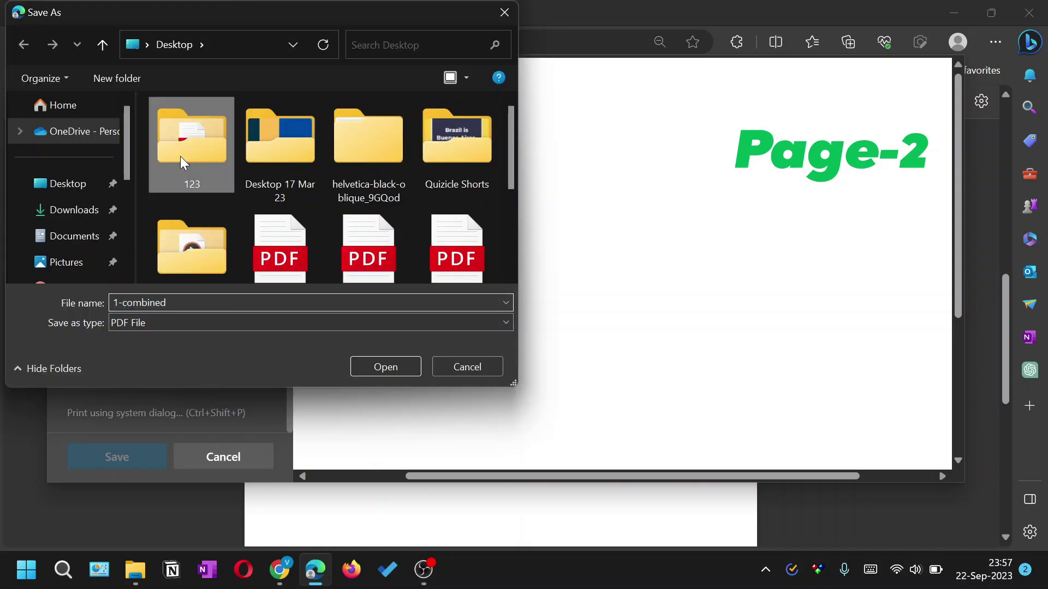
double_click(185, 139)
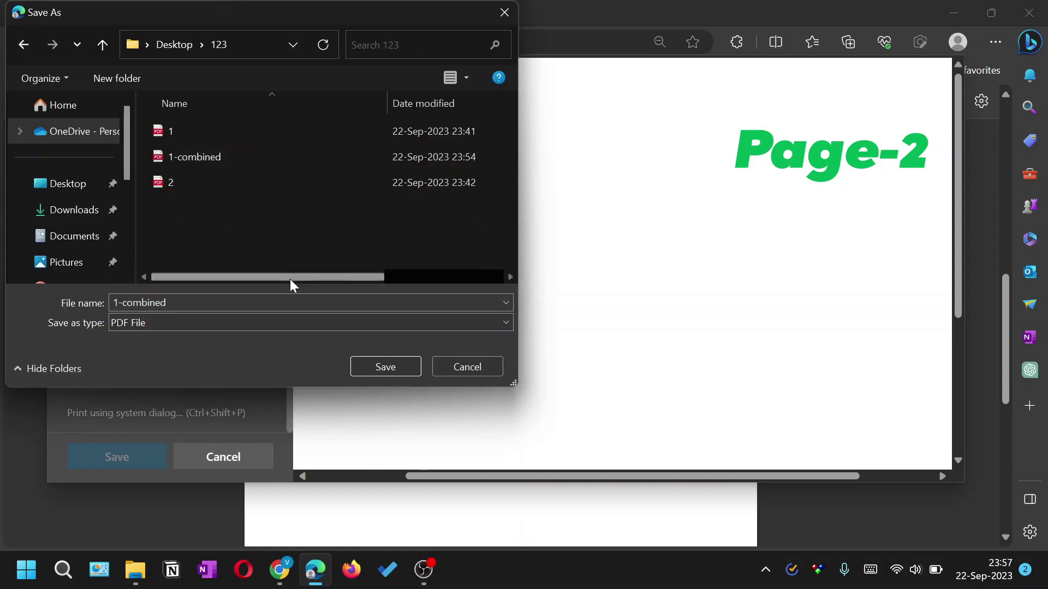
click(250, 302)
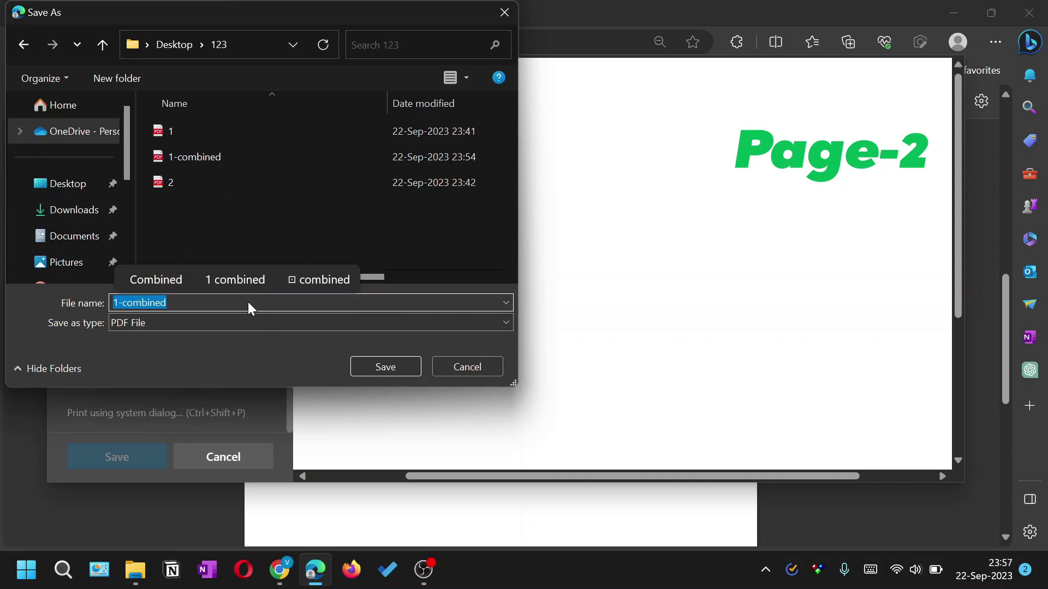
text(123)
click(385, 368)
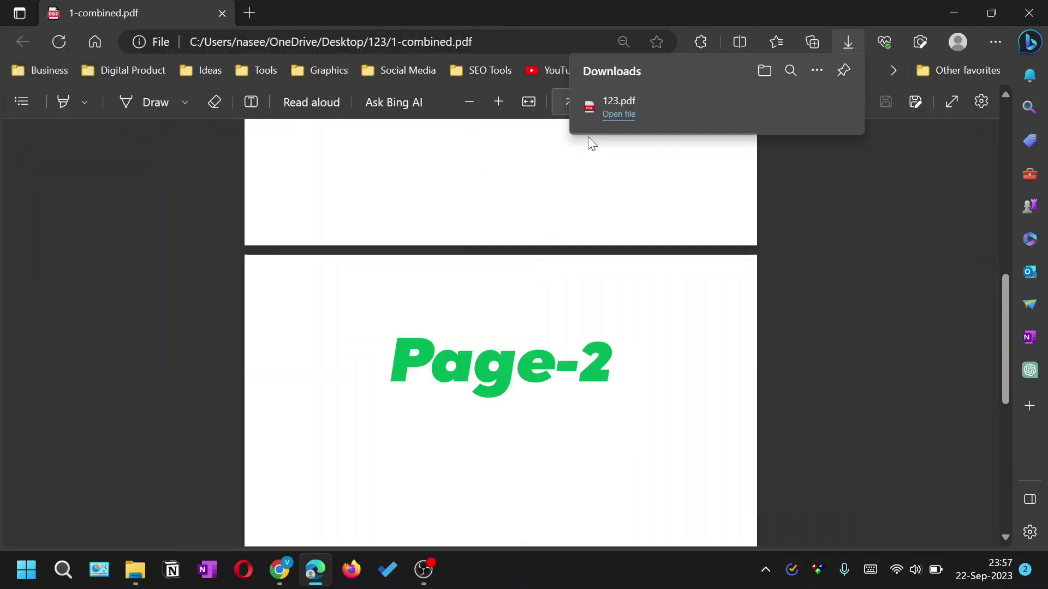
click(618, 114)
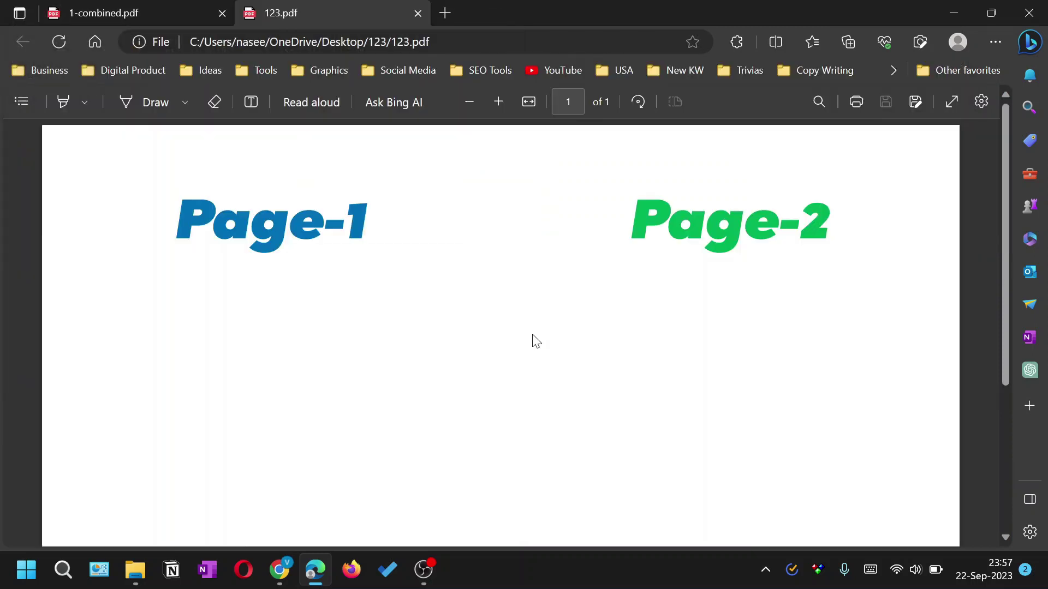